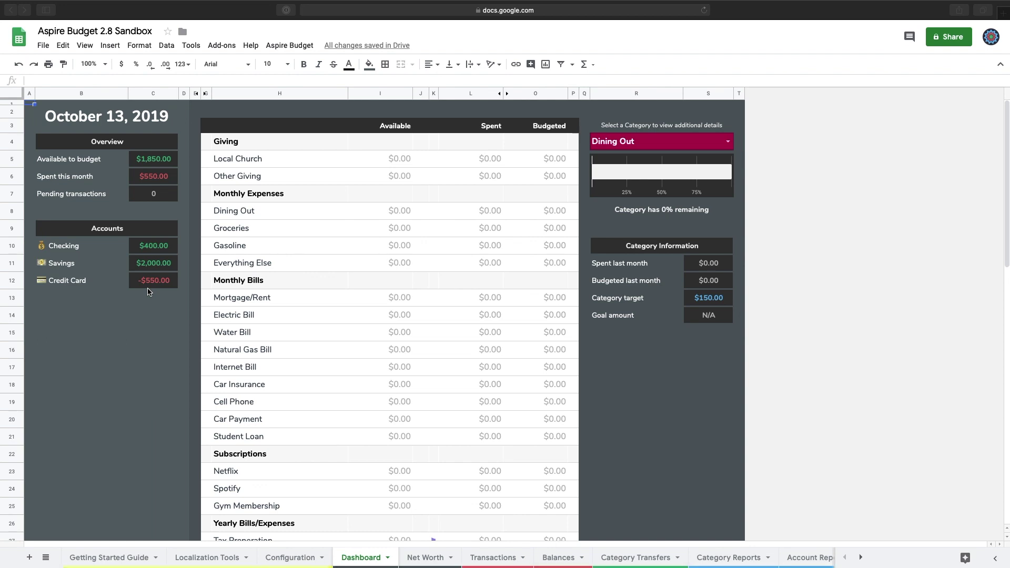
On the Transactions sheet, date row 12 10/13/2019, category Account Transfer, with a $100.00 outflow.
left_click(502, 559)
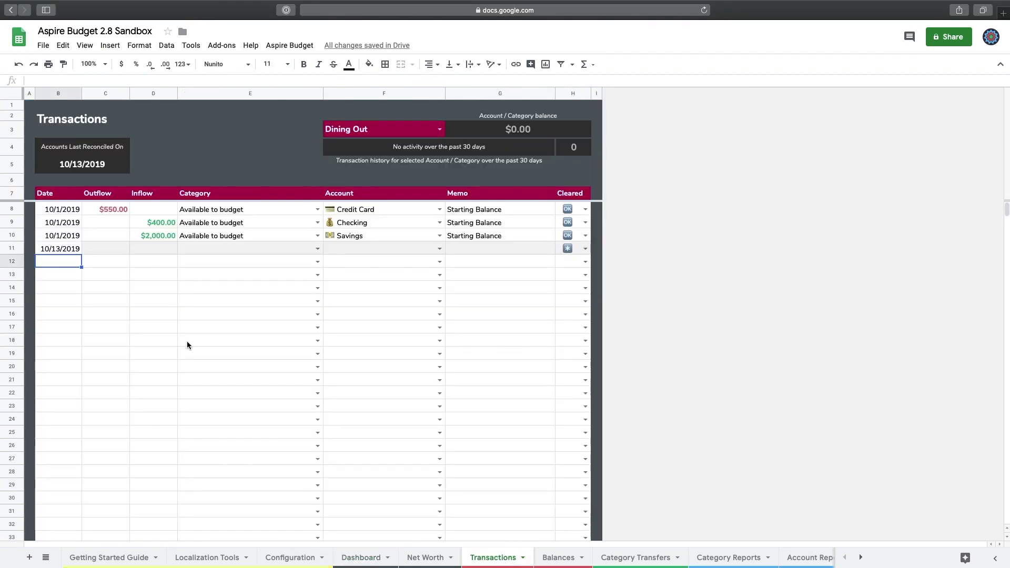
double_click(61, 258)
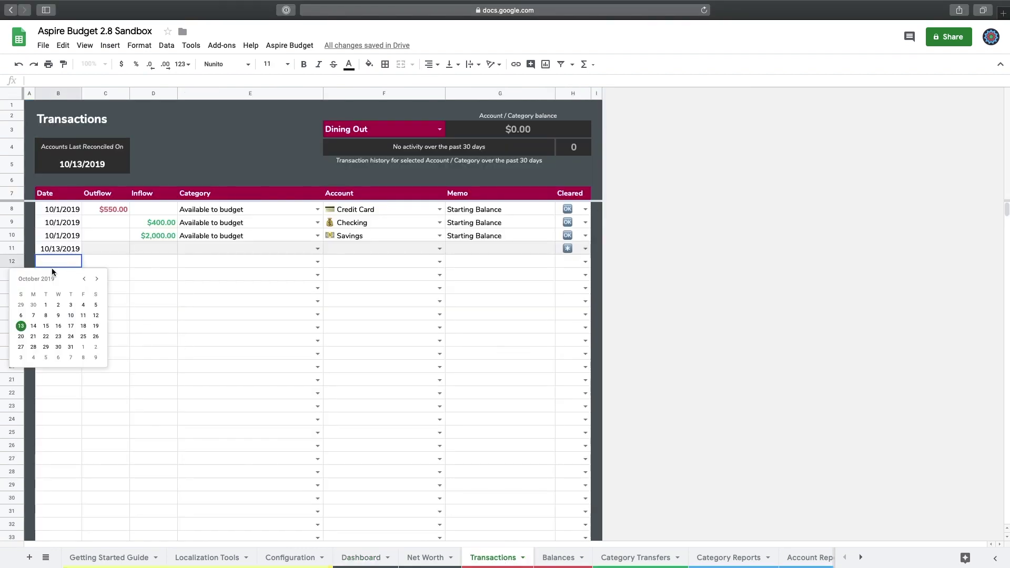
left_click(22, 331)
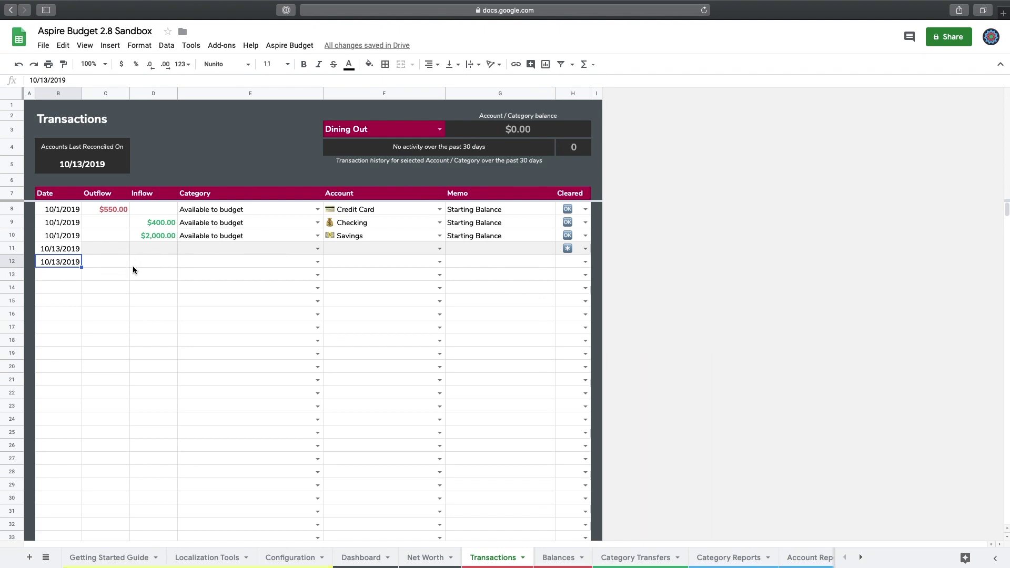
left_click(318, 262)
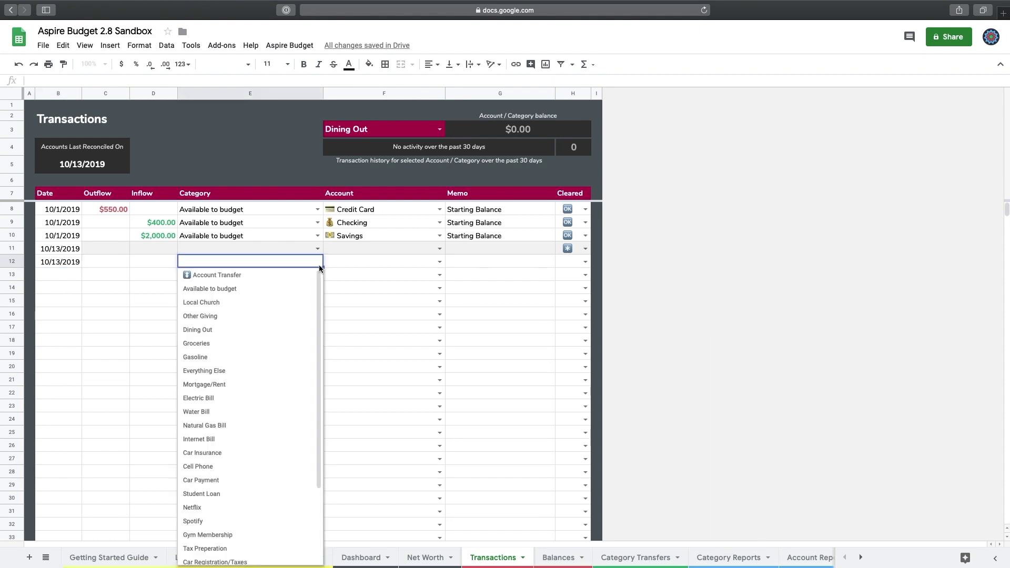
left_click(262, 282)
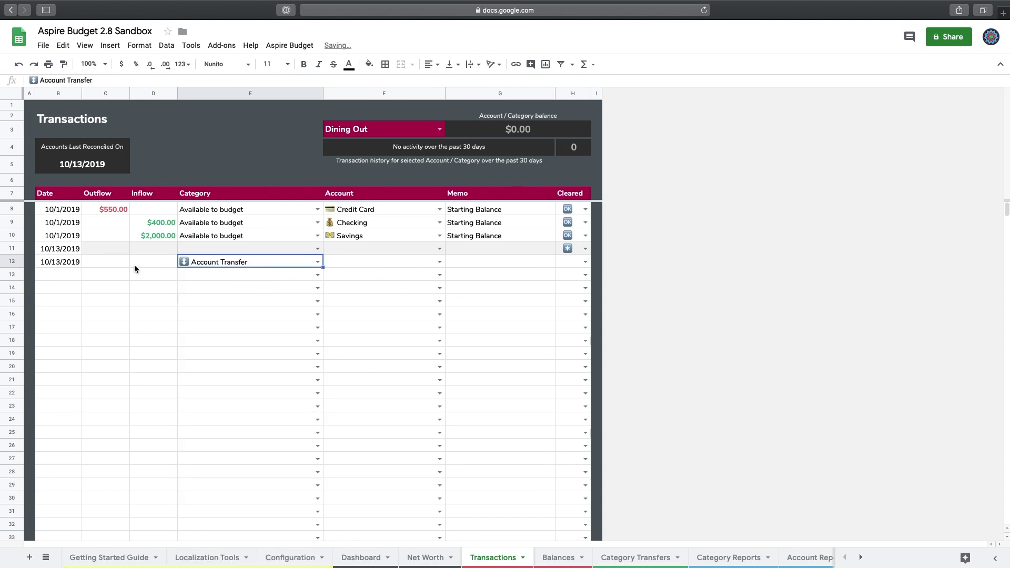
left_click(108, 262)
double_click(101, 260)
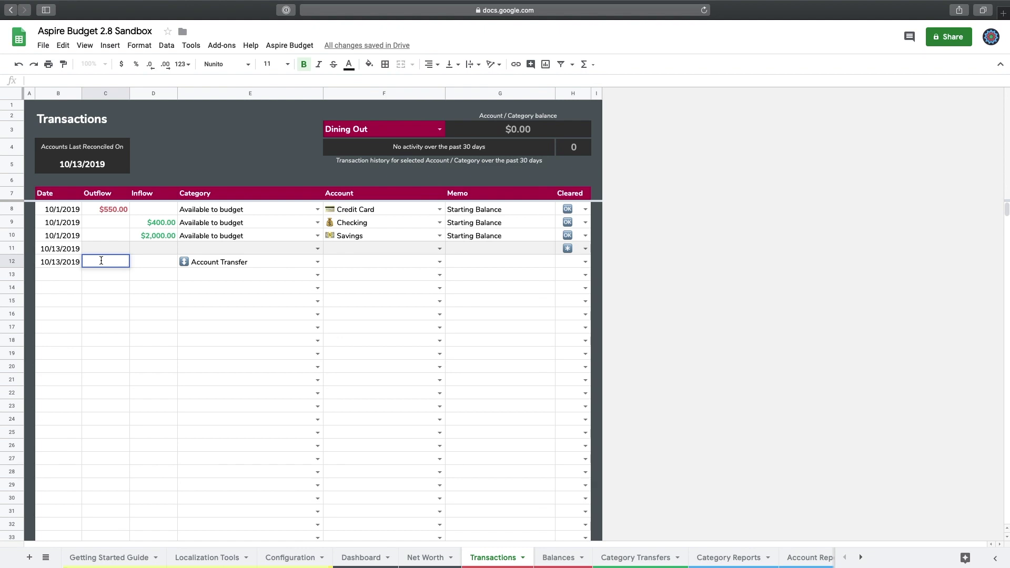
type("100")
key("Return")
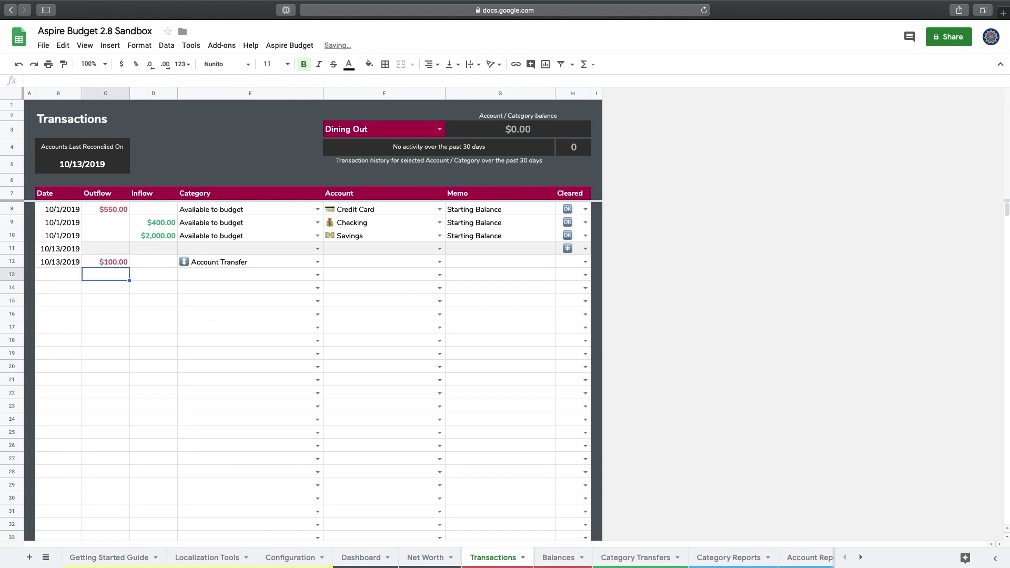
Set row 12's account to Savings, memo 'Tranfer to checking', and mark it cleared.
left_click(441, 262)
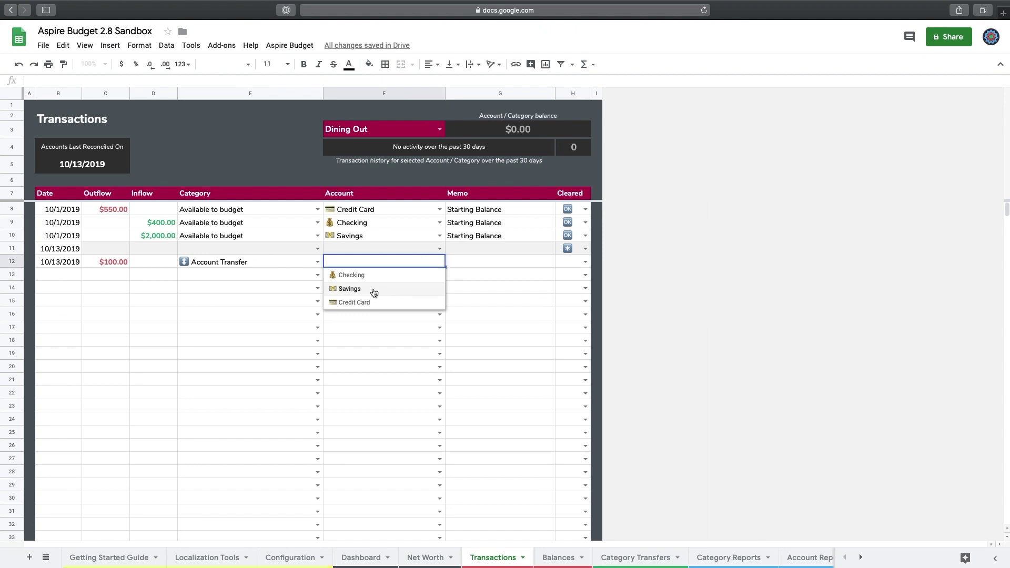
left_click(372, 289)
left_click(468, 264)
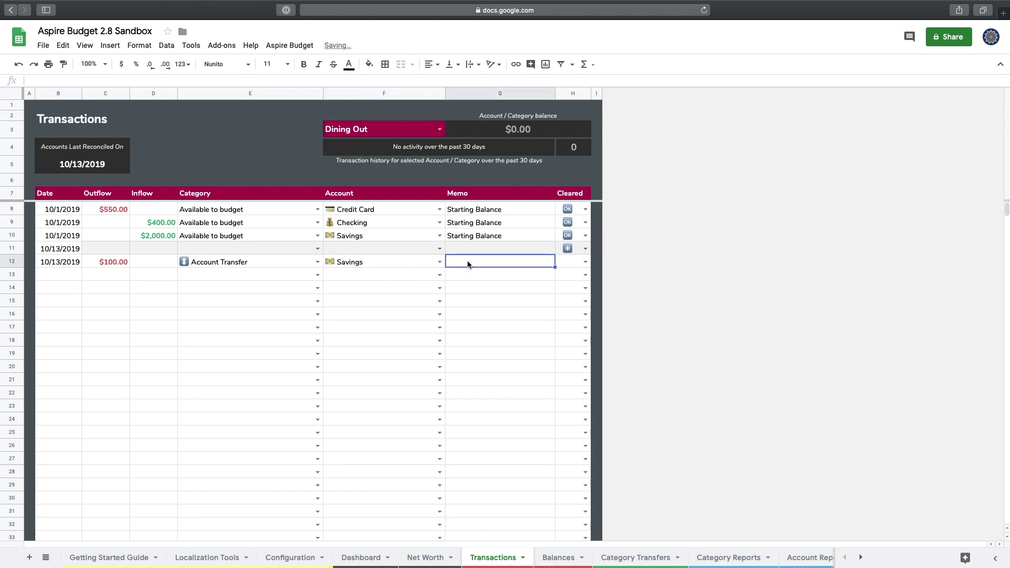
type("Tranf")
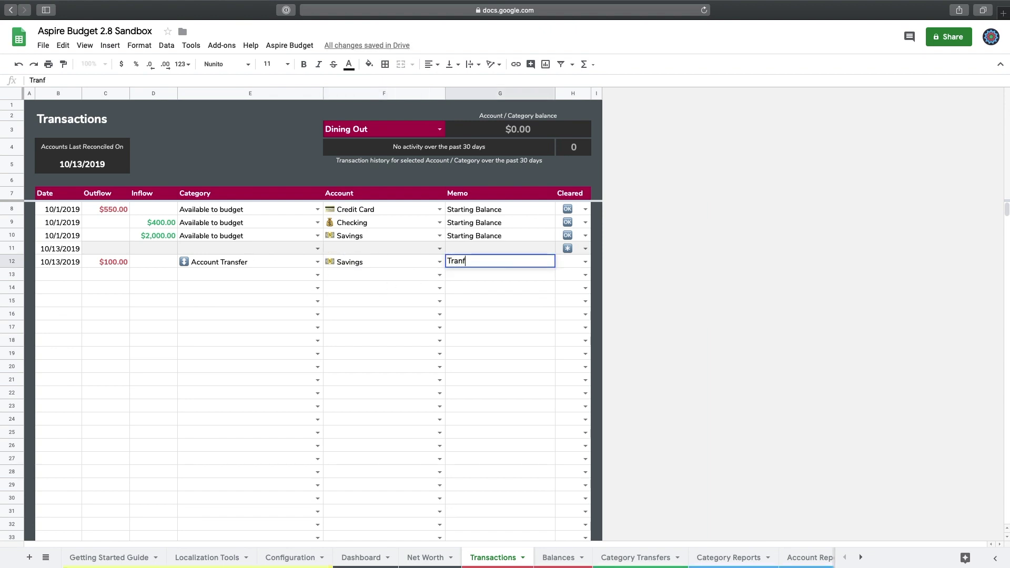
type("ers to")
key("BackSpace")
key("BackSpace")
key("BackSpace")
key("BackSpace")
type("to checking")
left_click(586, 262)
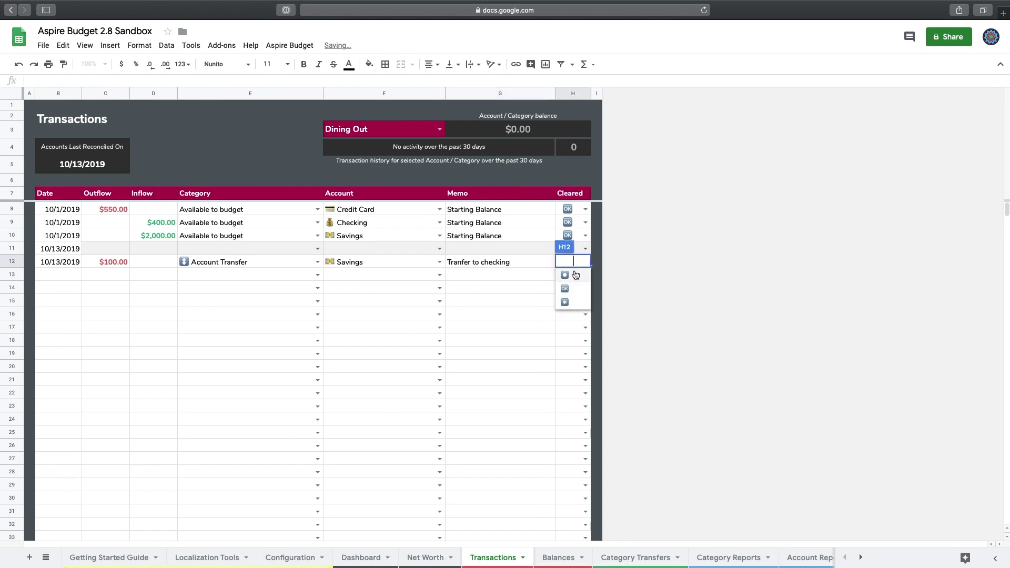
left_click(574, 289)
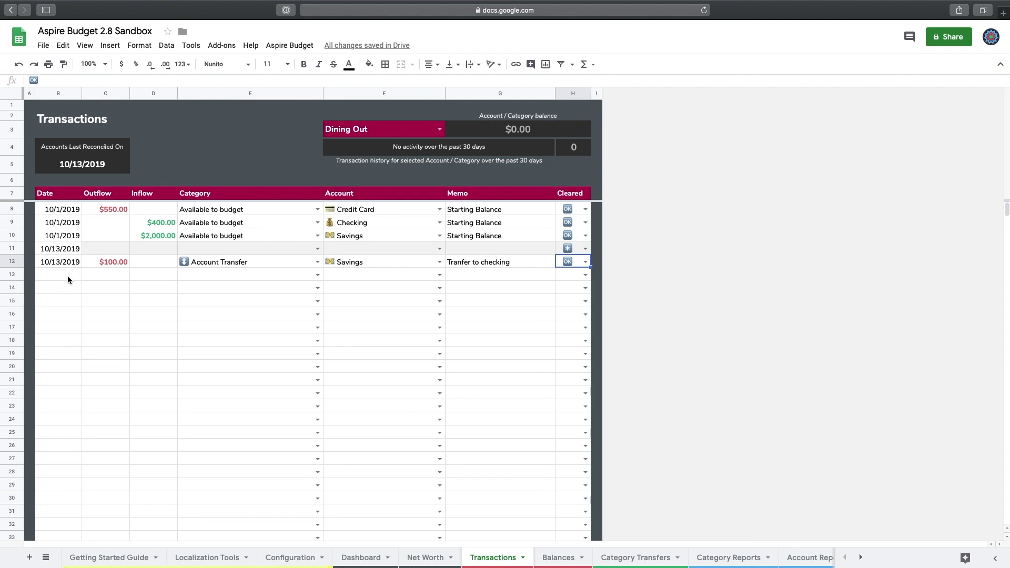
Date row 13 10/13/2019 with a $100.00 inflow categorised as Account Transfer.
double_click(68, 275)
left_click(24, 339)
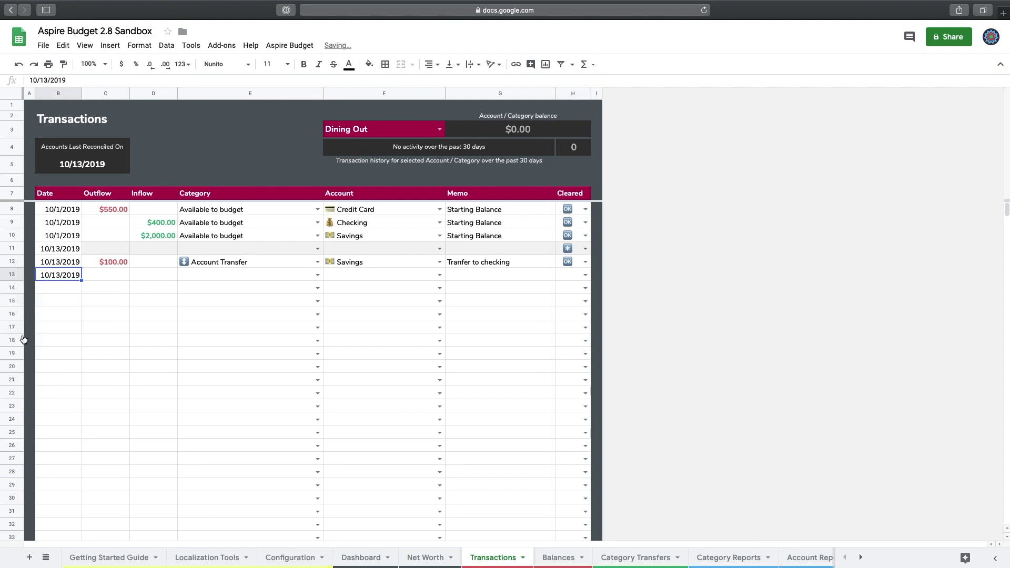
left_click(155, 271)
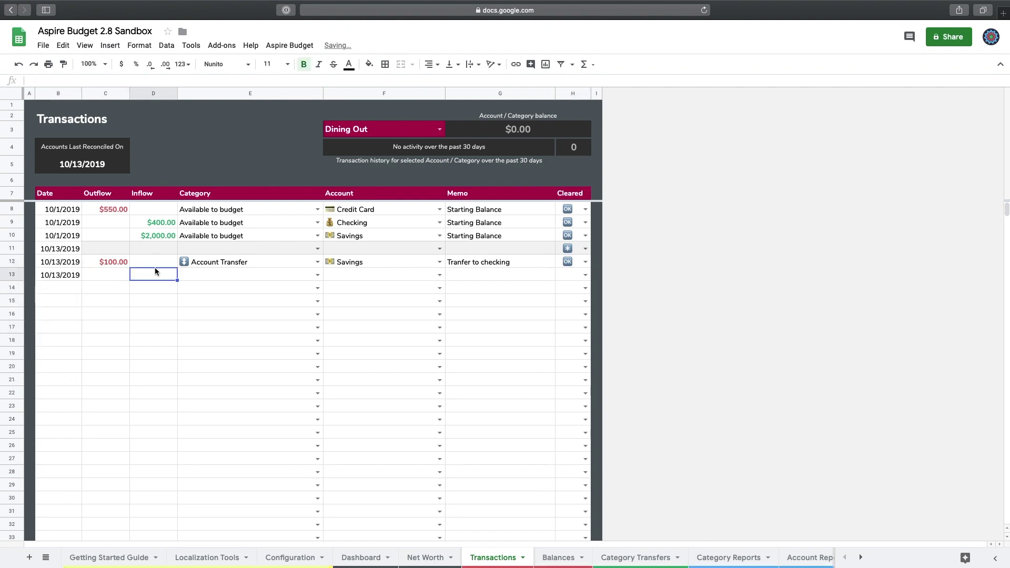
type("100")
key("Return")
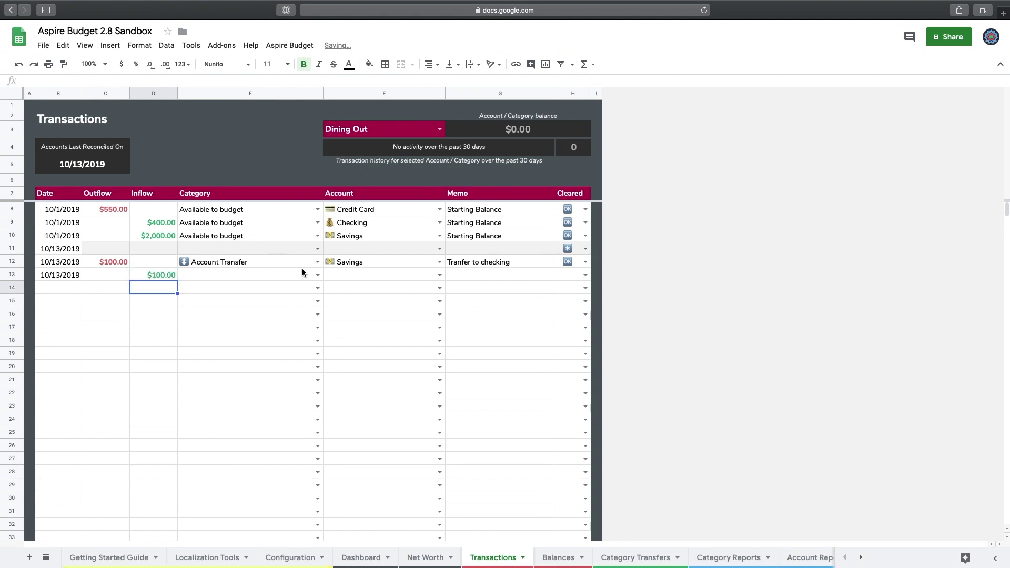
left_click(317, 274)
left_click(238, 287)
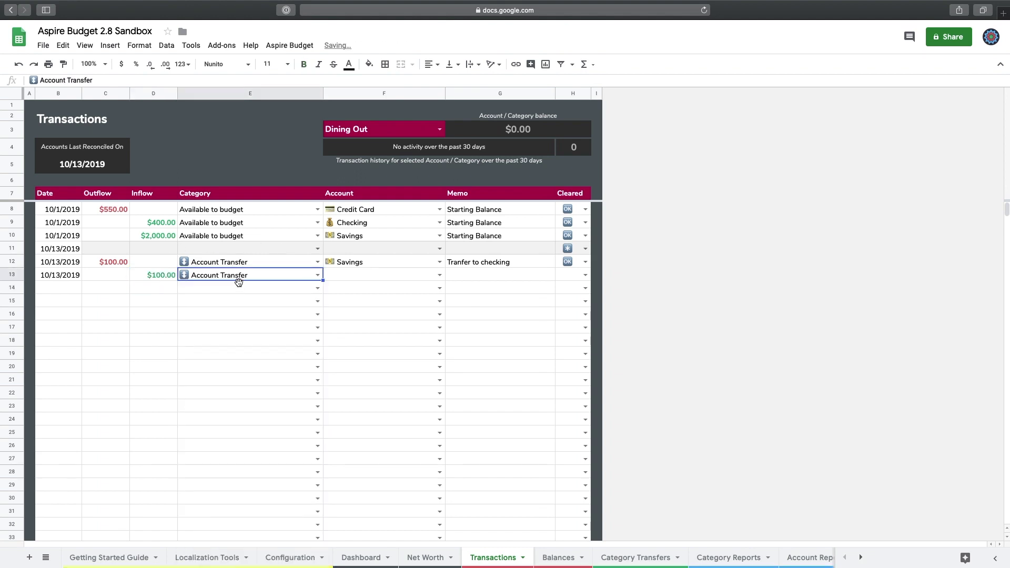
Set row 13's account to Checking, memo 'Transfer from savings', cleared, then view the Dashboard.
left_click(440, 275)
left_click(350, 289)
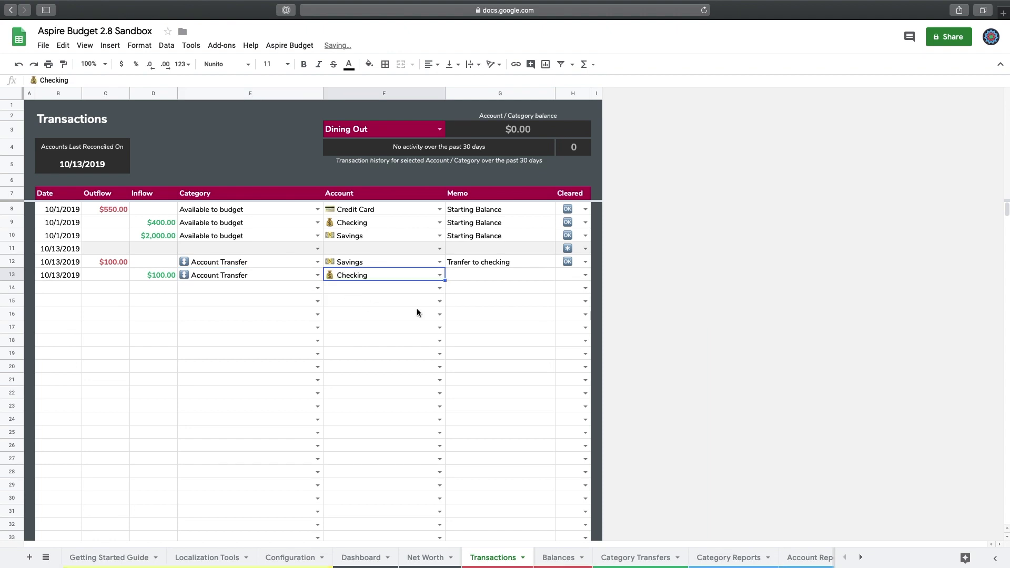
left_click(466, 272)
type("Tr")
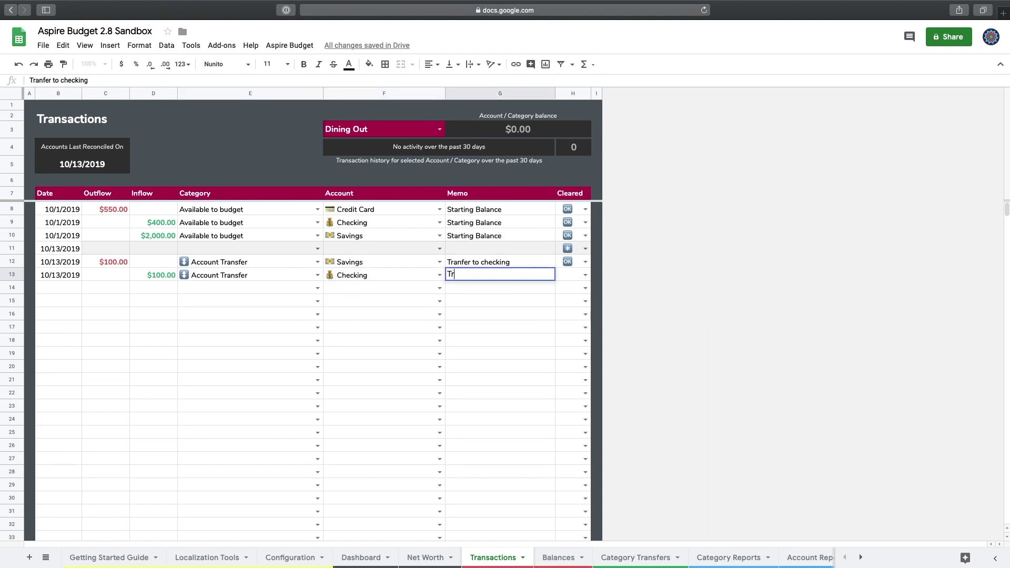
type("ansfer from savings")
key("Return")
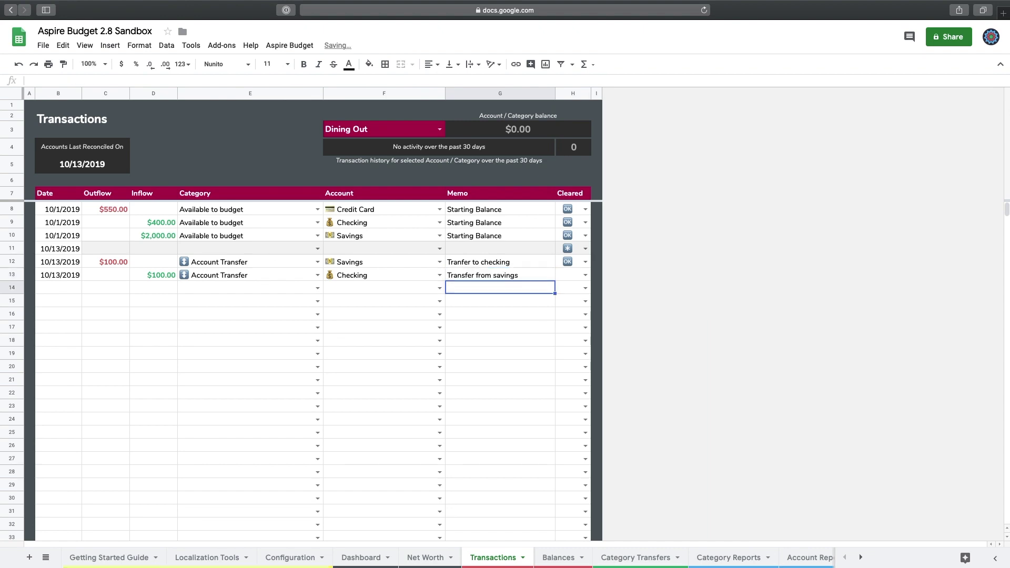
left_click(587, 276)
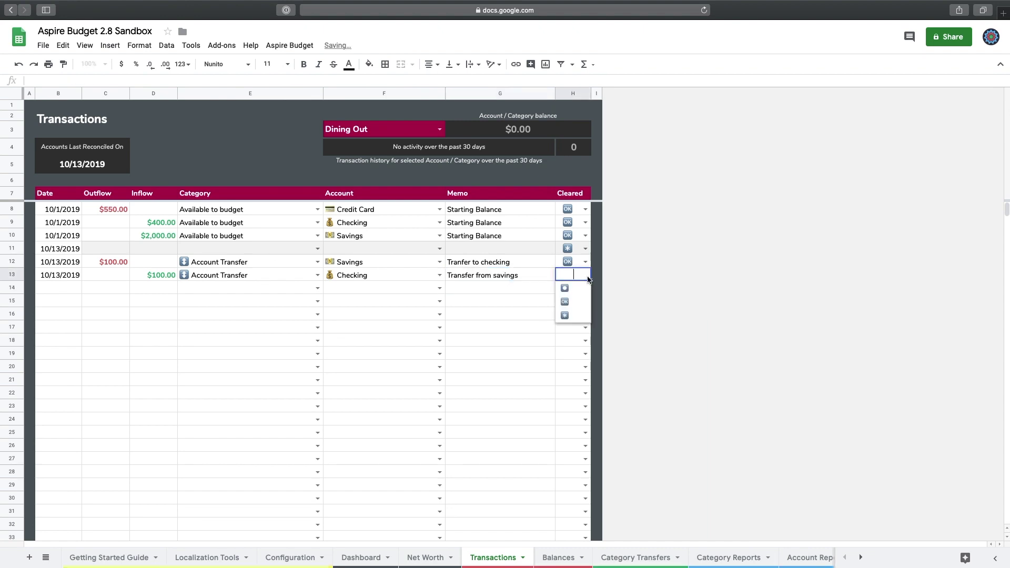
left_click(566, 302)
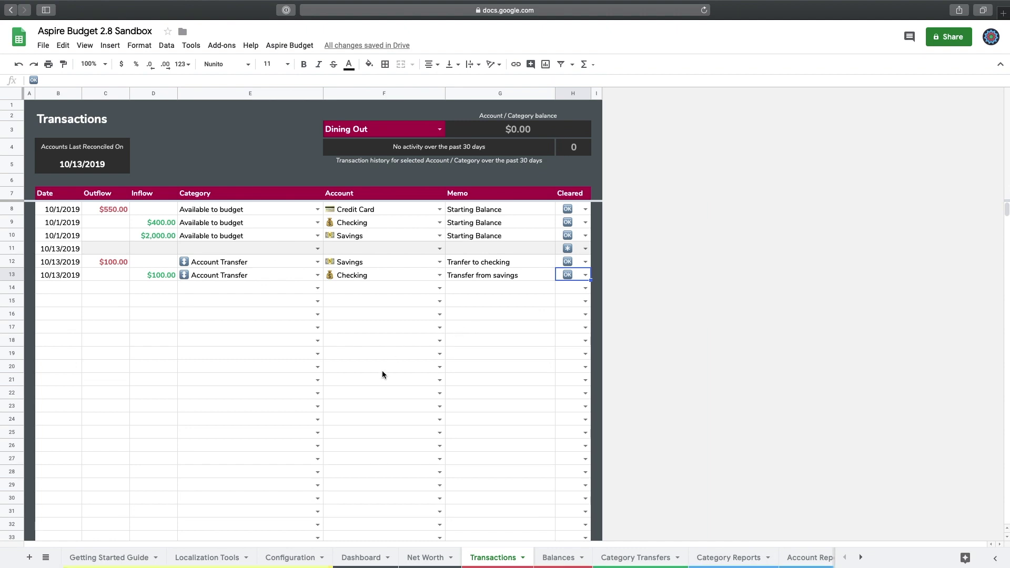
left_click(372, 560)
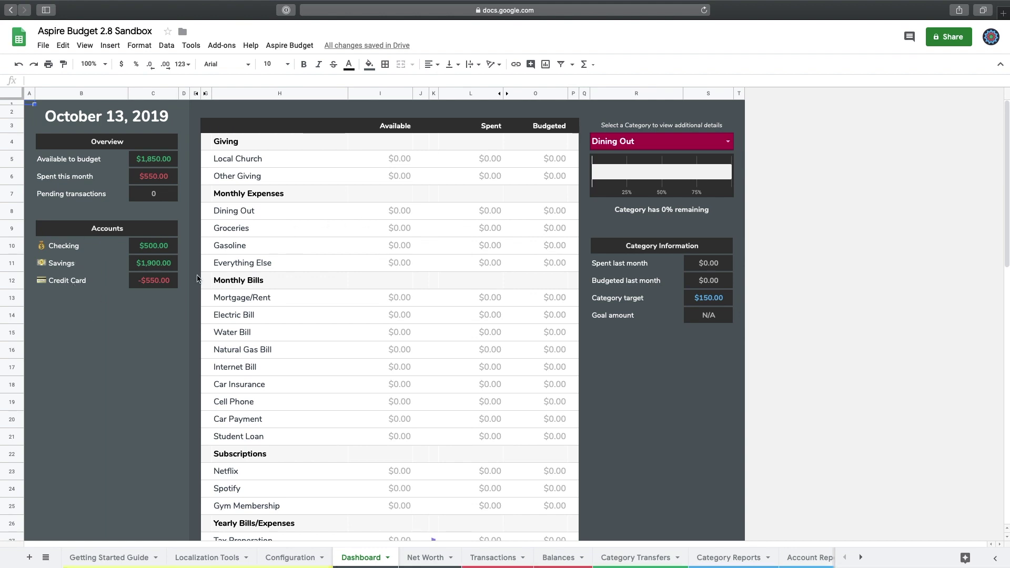
On Transactions, date row 14 10/13/2019 with a $250 outflow categorised as Account Transfer.
left_click(492, 557)
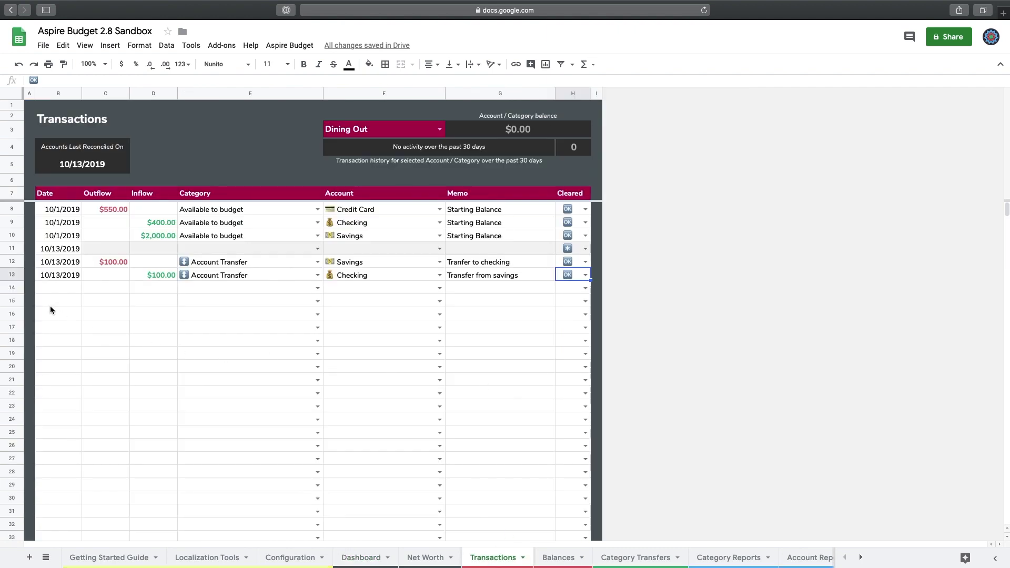
double_click(55, 288)
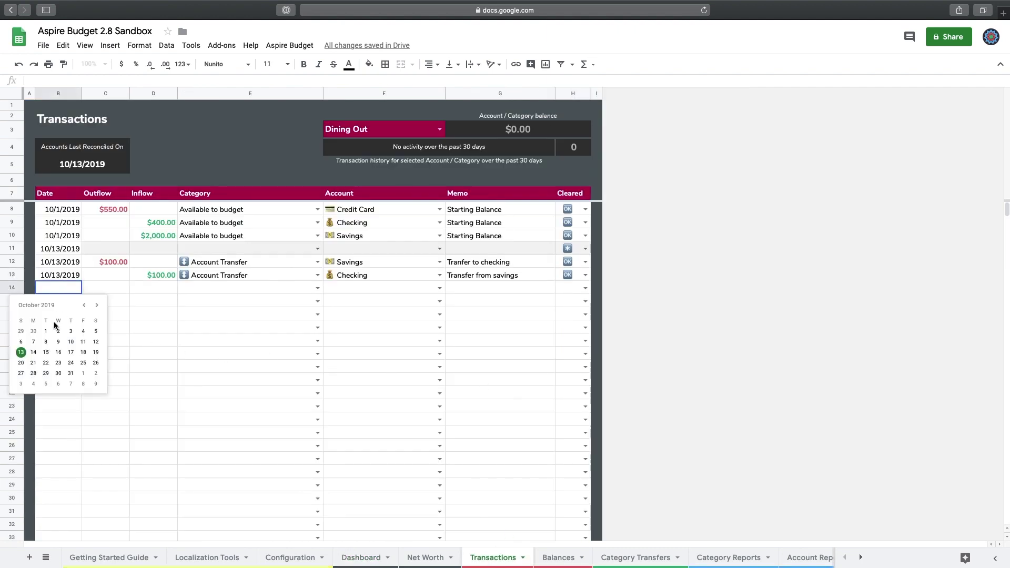
left_click(26, 353)
left_click(120, 289)
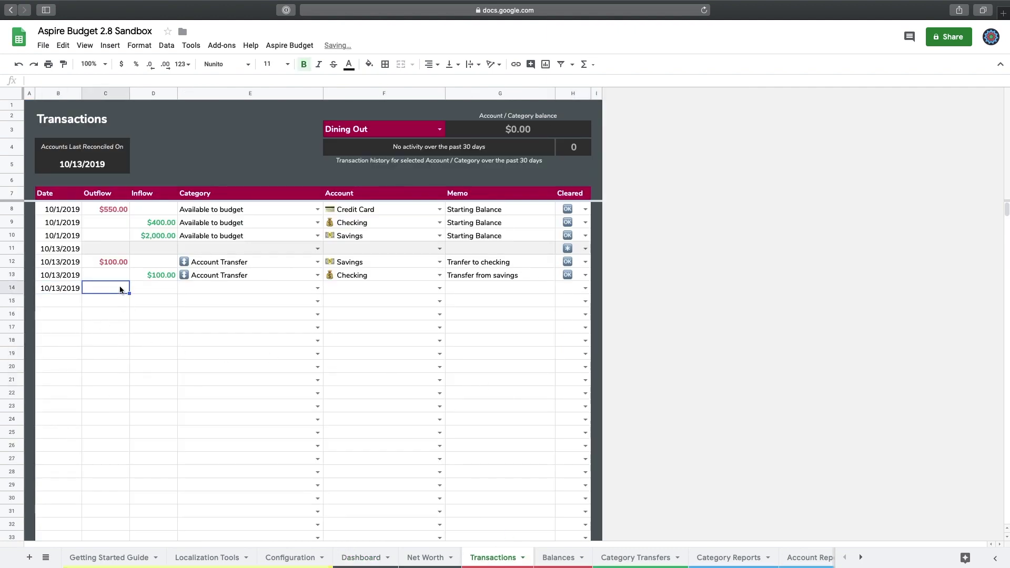
type("250")
key("Return")
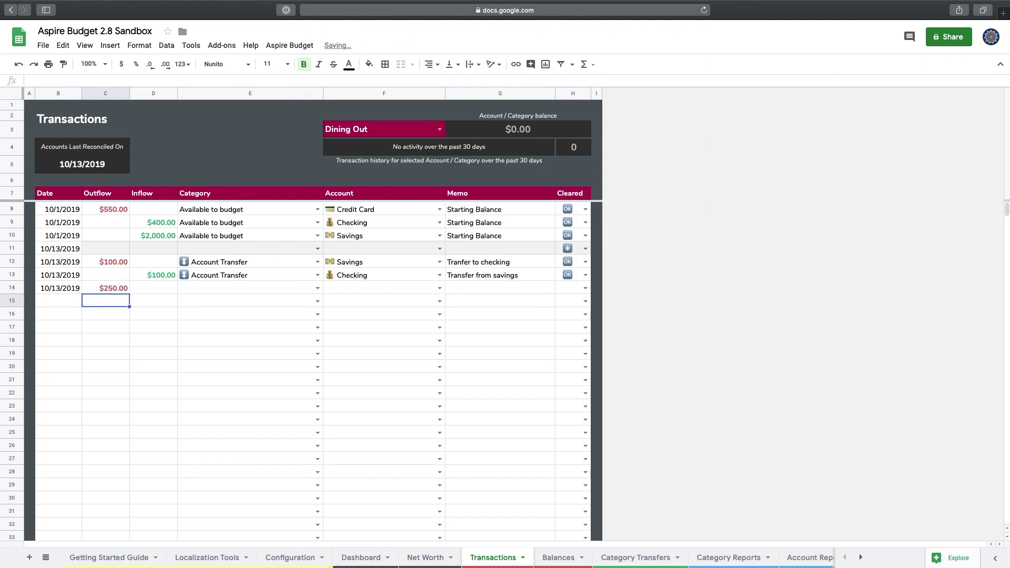
left_click(318, 288)
left_click(221, 300)
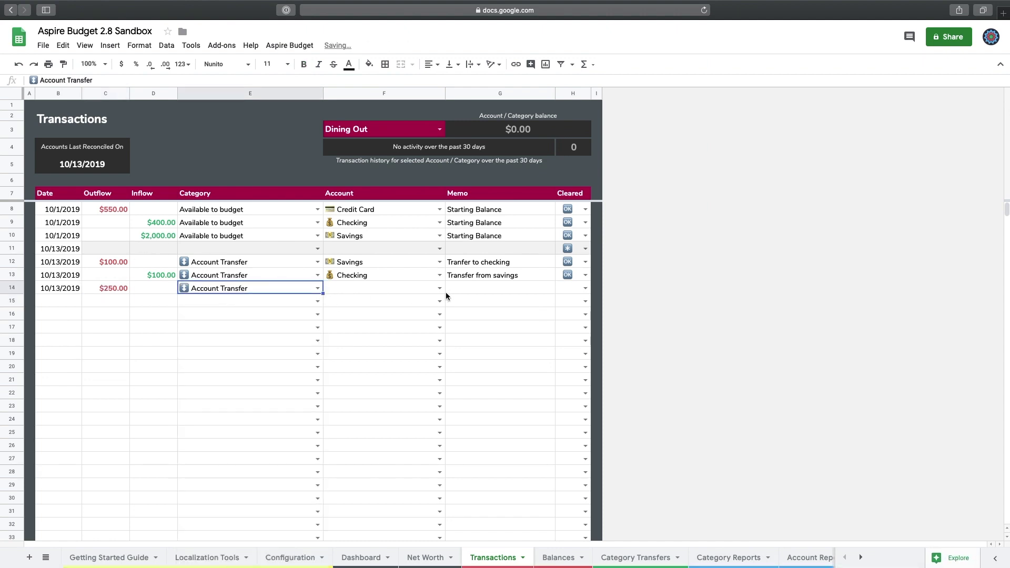
Set row 14's account to Checking, memo 'Transfer to credit card', and mark it cleared.
left_click(439, 289)
left_click(341, 302)
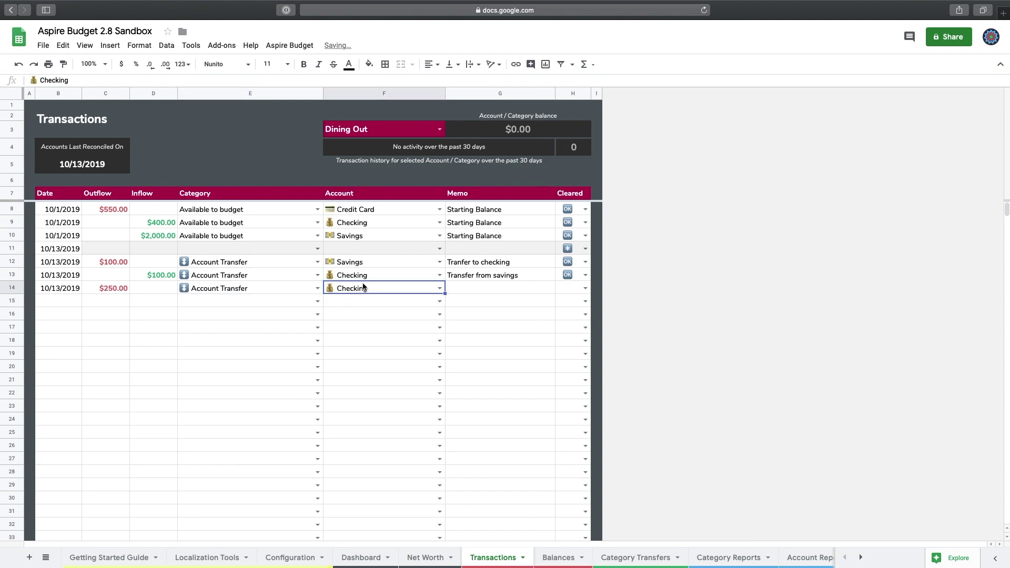
left_click(447, 290)
type("Tran")
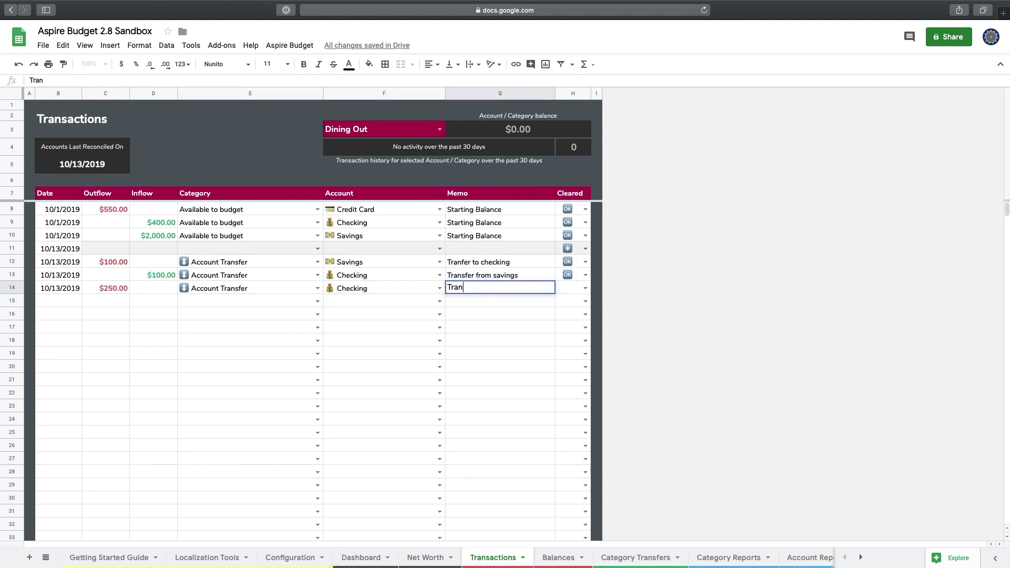
type("sfer to credit card")
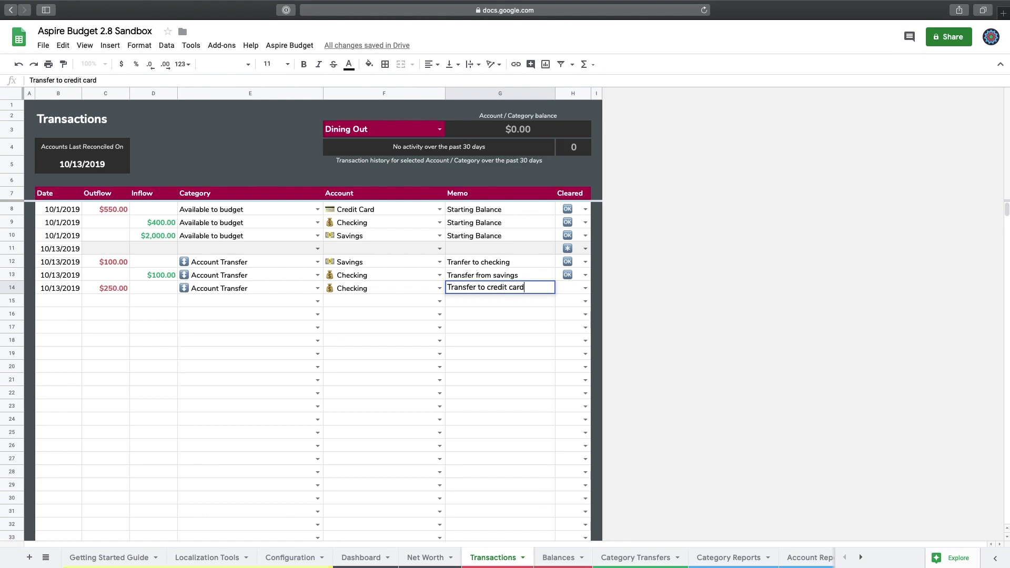
left_click(585, 288)
left_click(571, 315)
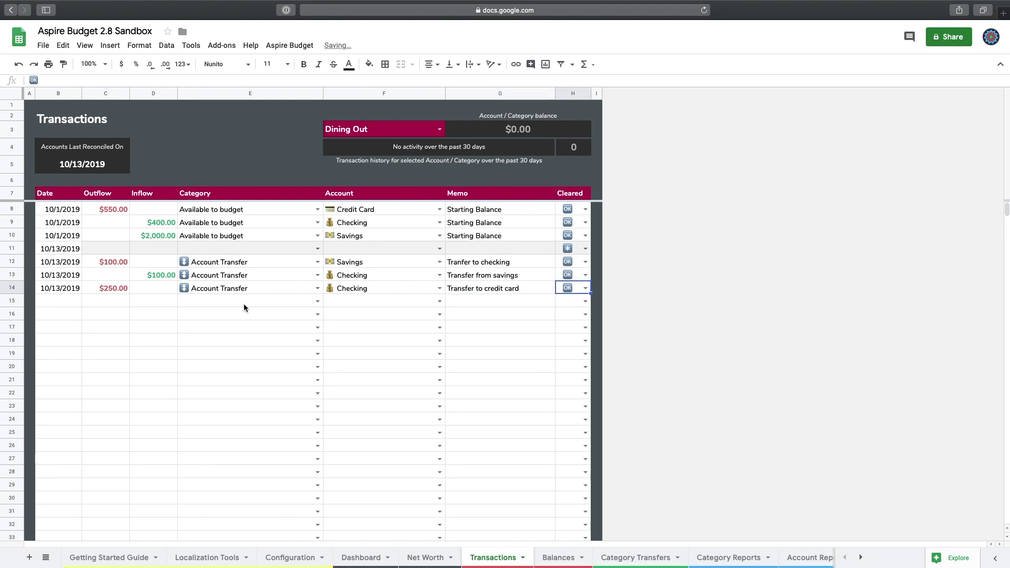
Date row 15 10/13/2019 with a $250 inflow categorised as Account Transfer.
double_click(52, 298)
left_click(21, 367)
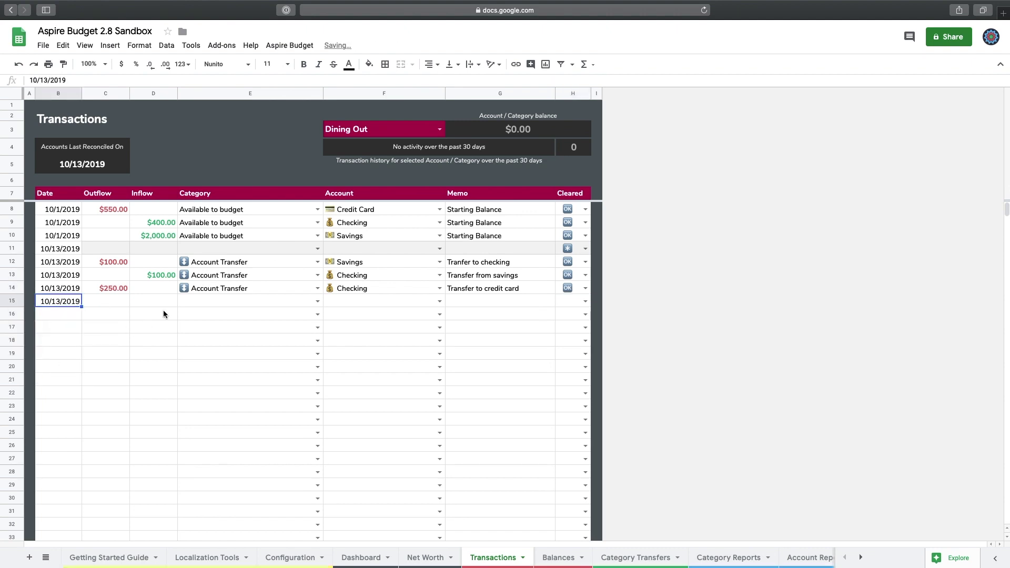
left_click(162, 305)
type("250")
key("Return")
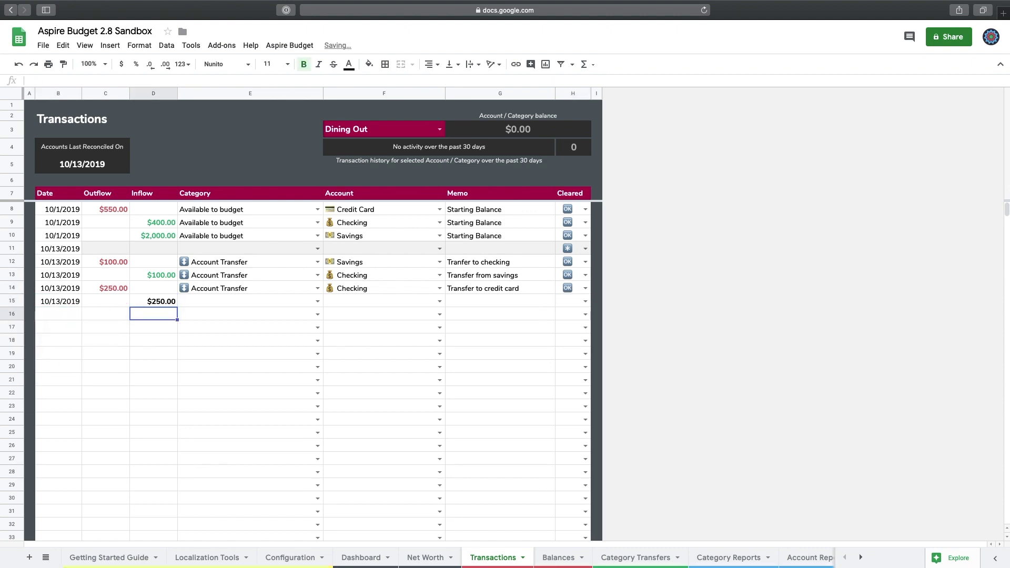
left_click(317, 302)
left_click(263, 314)
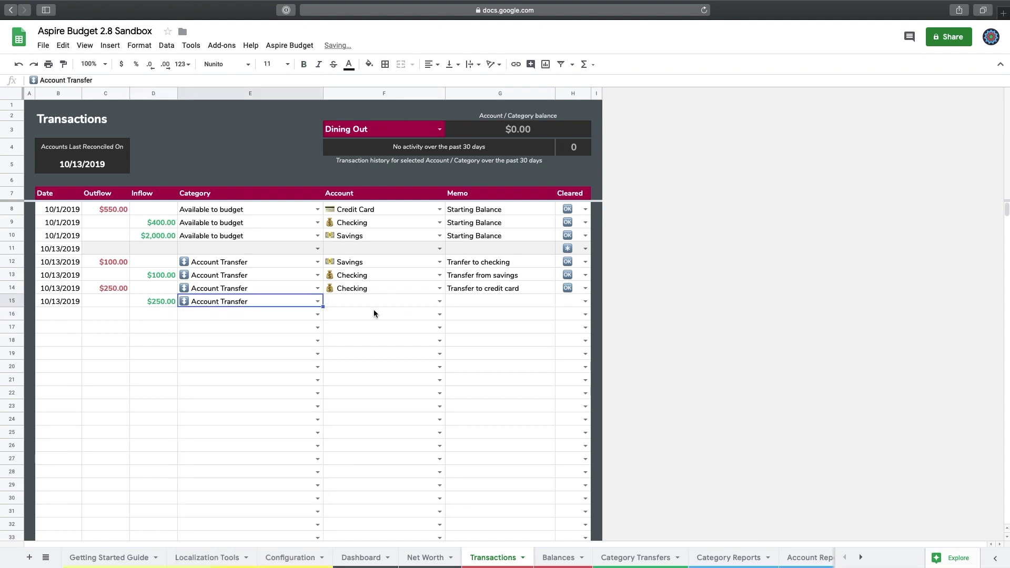
Set row 15's account to Credit Card, memo 'Transfer from checking', and mark it cleared.
left_click(440, 301)
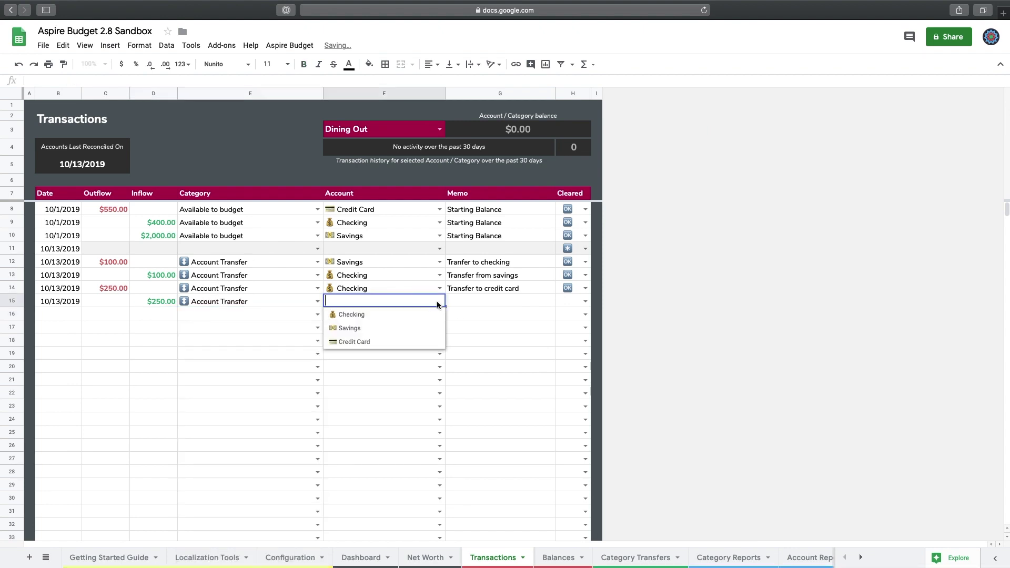
left_click(345, 341)
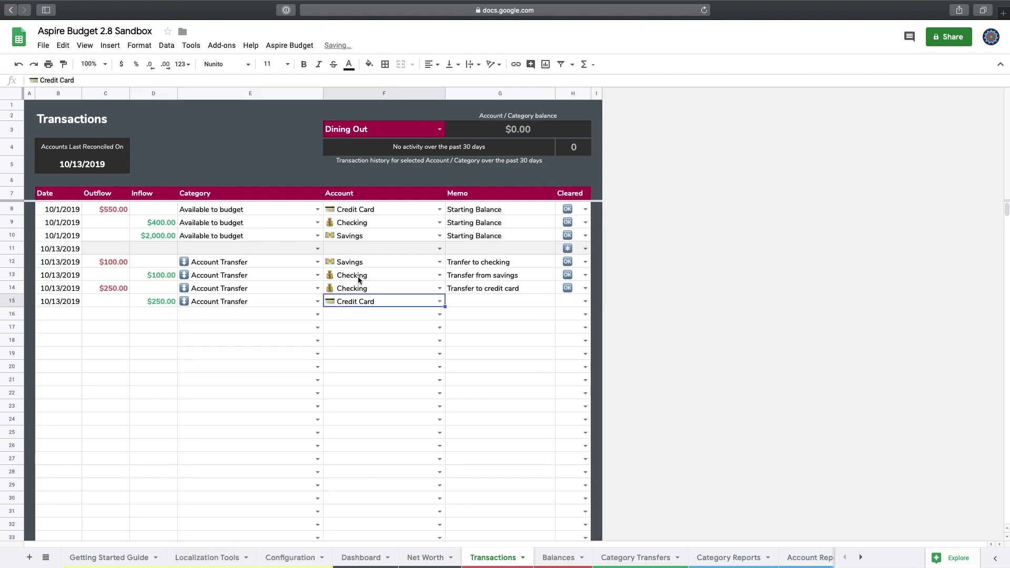
left_click(483, 302)
type("Transfer")
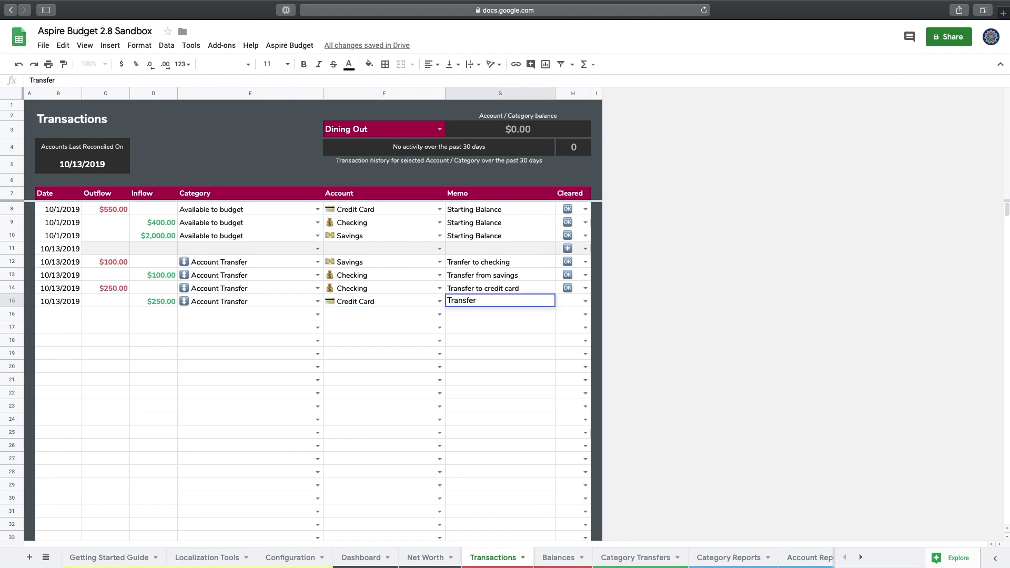
type(" from checking")
key("Return")
left_click(585, 302)
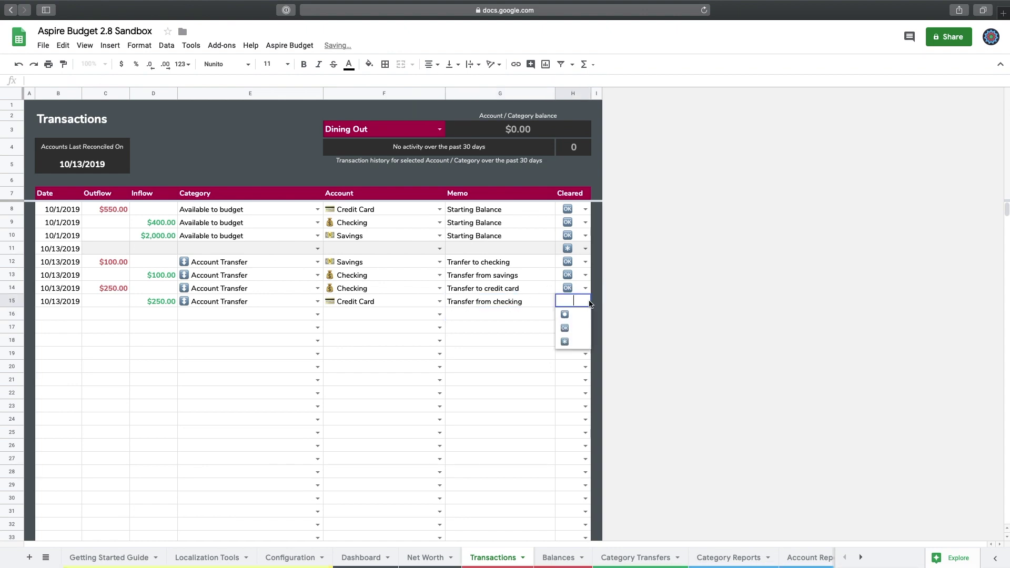
left_click(568, 331)
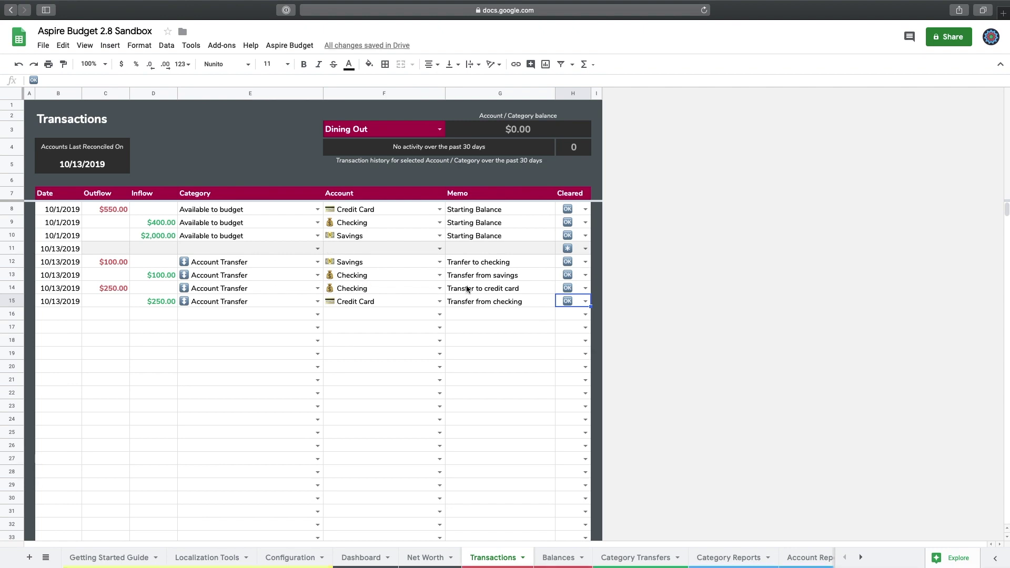
Switch to the Dashboard to confirm Checking $250.00, Savings $1,900.00, Credit Card -$300.00.
left_click(361, 558)
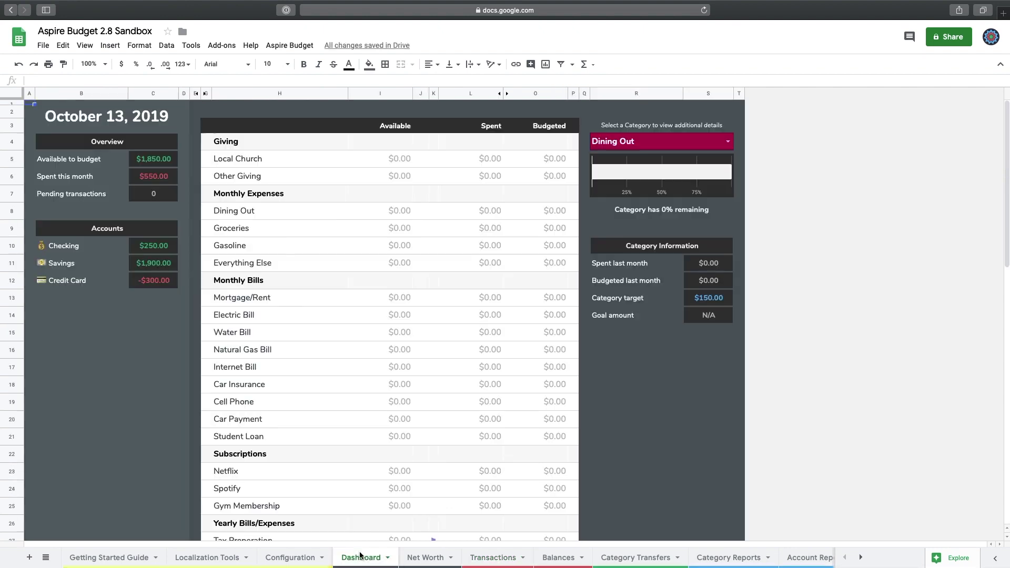